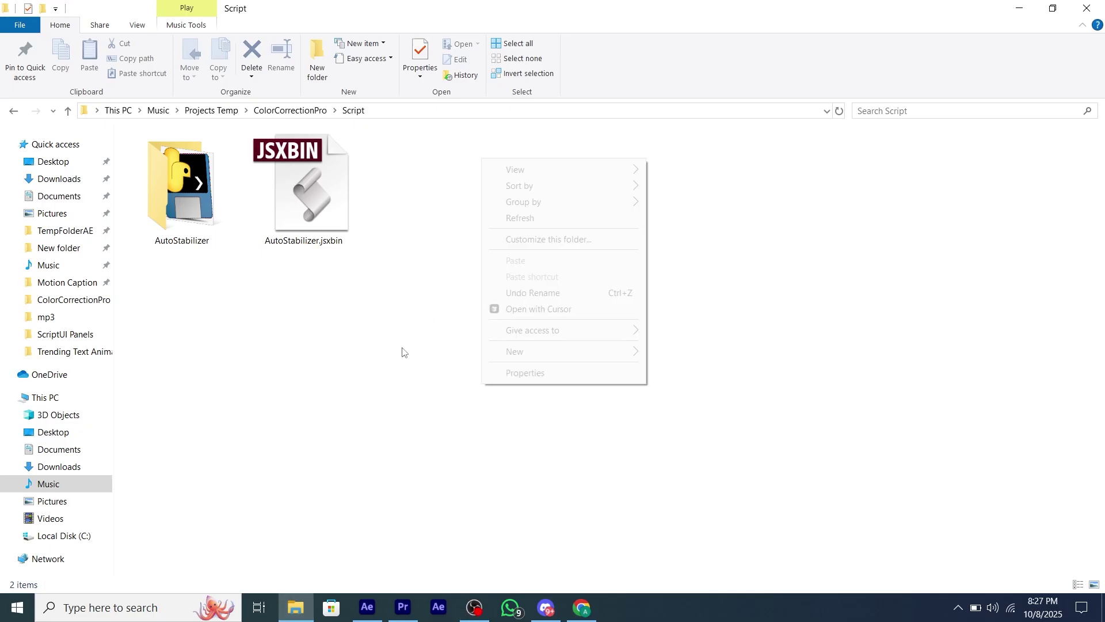
- Select AutoStabilizer.jsxbin in the Script folder with a selection box
{"action": "left_click", "coordinate": [547, 218]}
{"action": "left_click_drag", "start_coordinate": [592, 382], "coordinate": [378, 249]}
{"action": "left_click_drag", "start_coordinate": [456, 324], "coordinate": [331, 209]}
{"action": "left_click", "coordinate": [365, 259]}
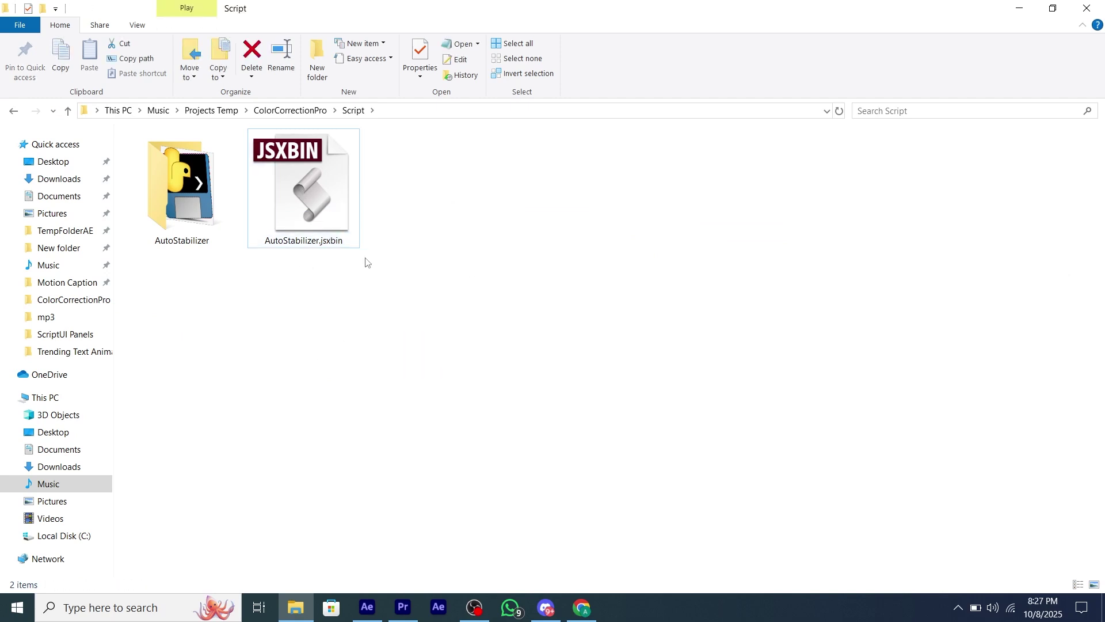
{"action": "left_click", "coordinate": [344, 227]}
{"action": "left_click", "coordinate": [466, 249]}
{"action": "left_click_drag", "start_coordinate": [422, 243], "coordinate": [306, 192]}
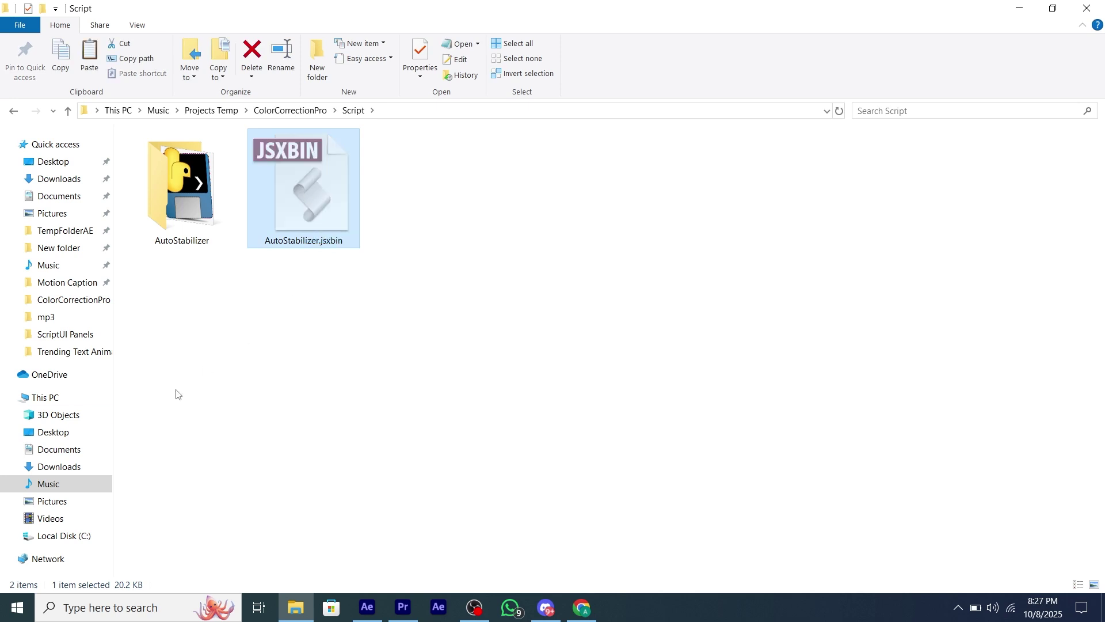
- Paste AutoStabilizer.jsxbin into C:\Program Files\Adobe\Adobe After Effects 2023\Support Files\Scripts\ScriptUI Panels
{"action": "left_click", "coordinate": [55, 397]}
{"action": "double_click", "coordinate": [241, 268]}
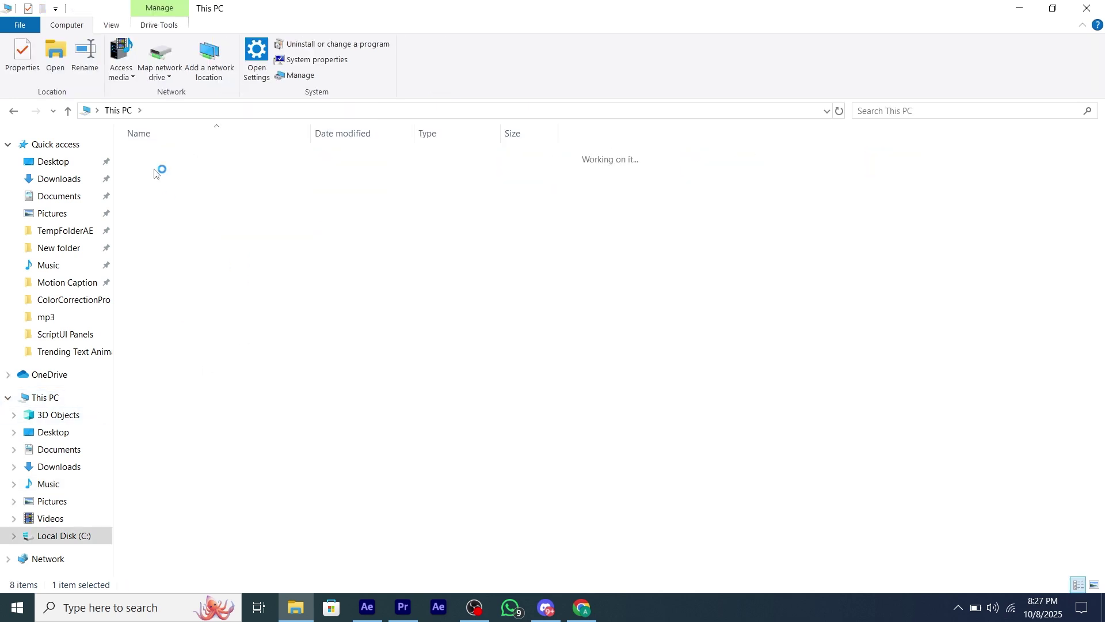
{"action": "double_click", "coordinate": [218, 254]}
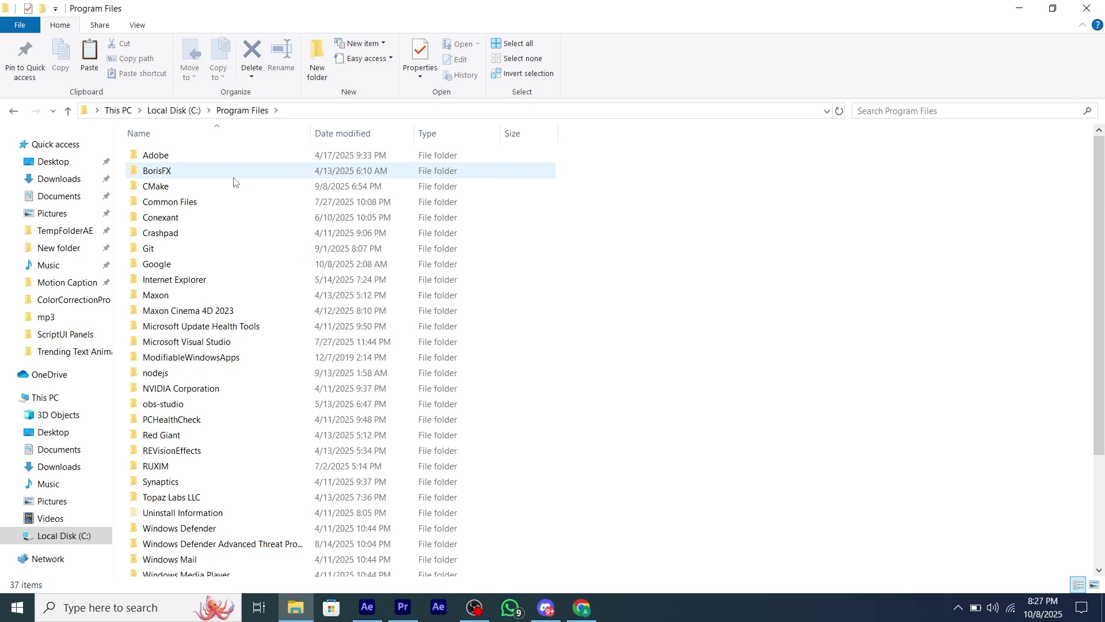
{"action": "double_click", "coordinate": [213, 156]}
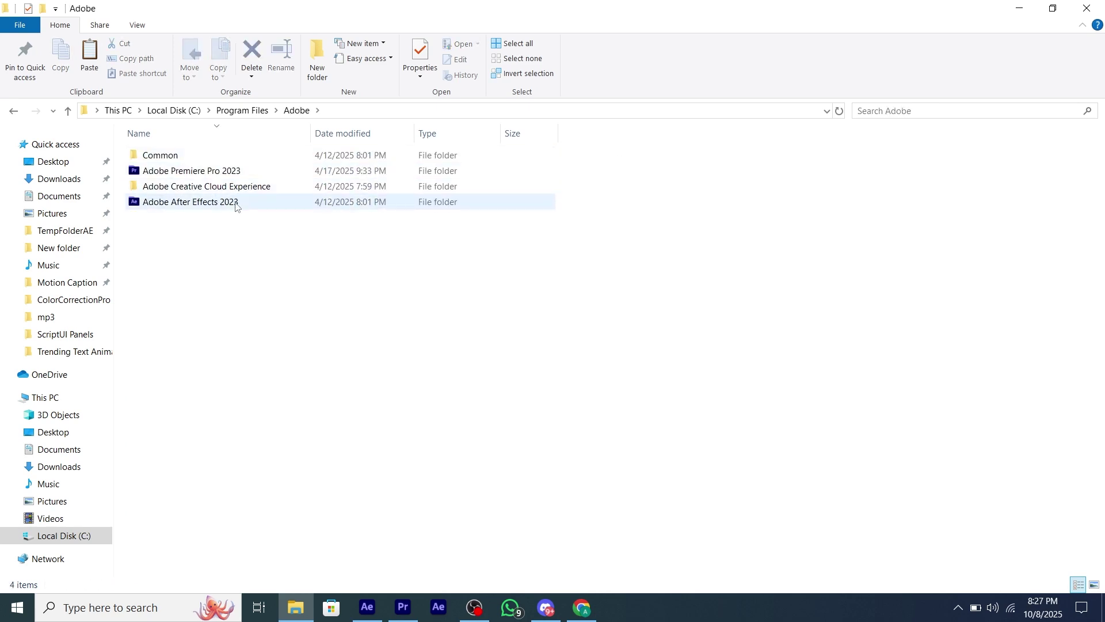
{"action": "double_click", "coordinate": [235, 203]}
{"action": "double_click", "coordinate": [202, 156]}
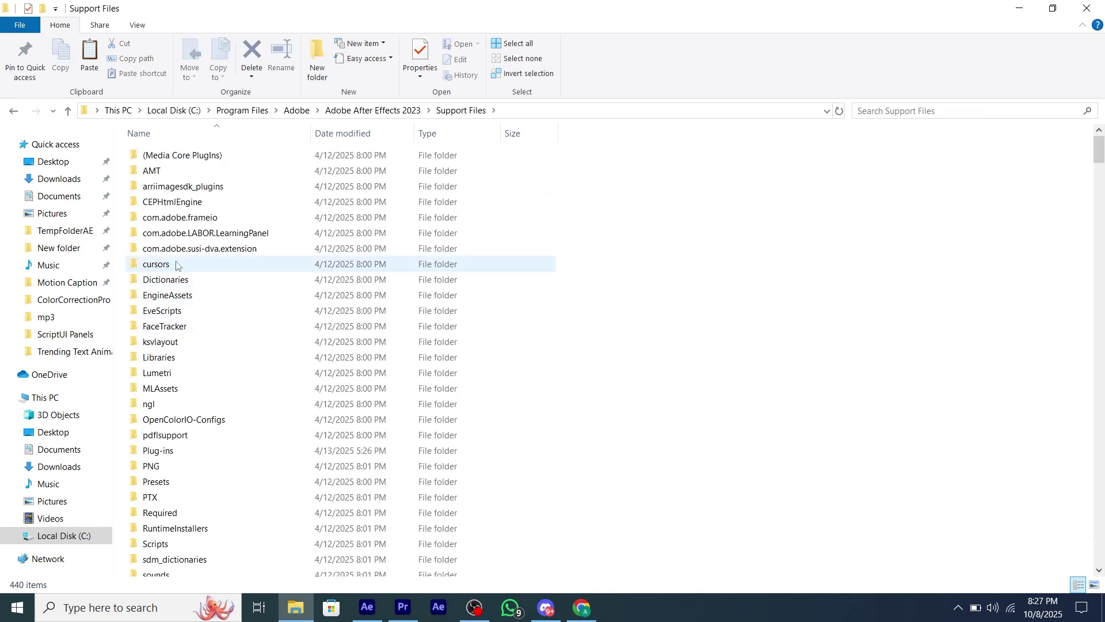
{"action": "double_click", "coordinate": [190, 547]}
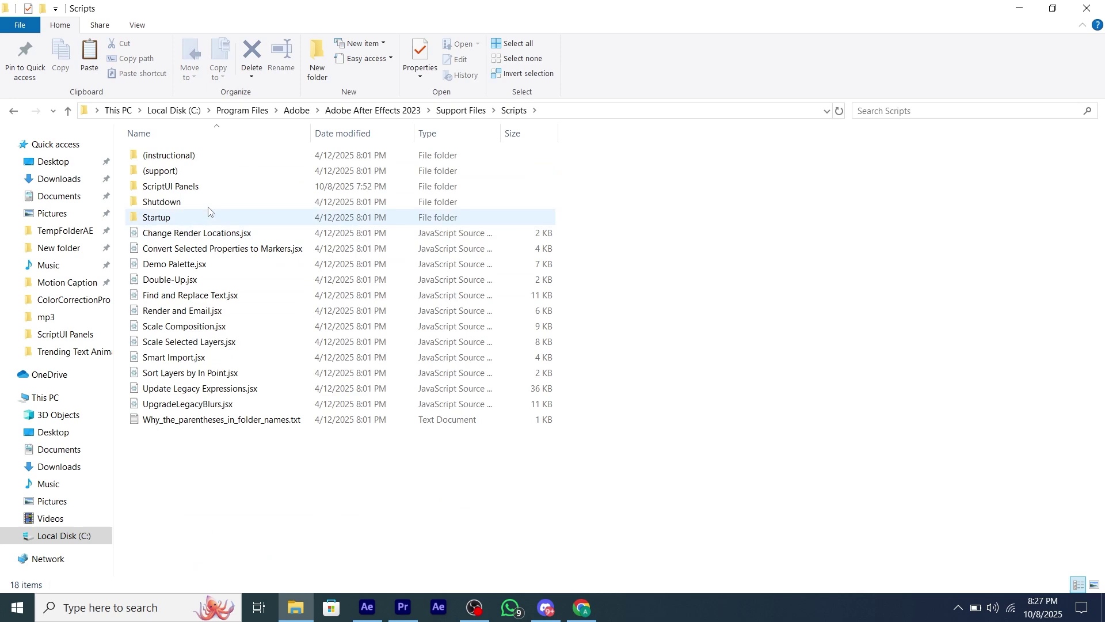
{"action": "double_click", "coordinate": [214, 193]}
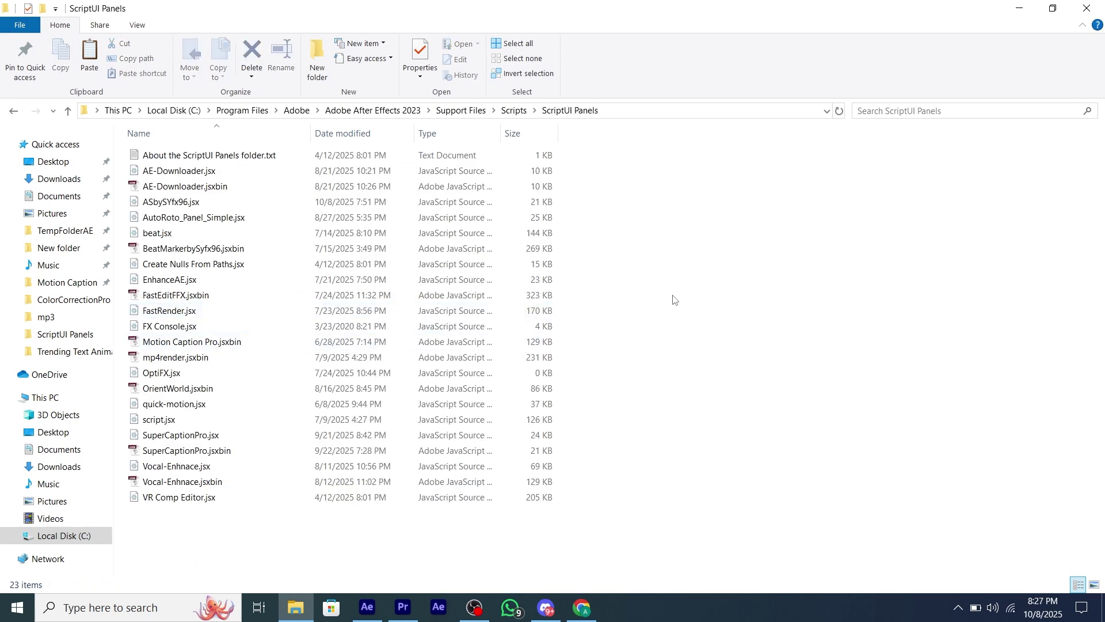
{"action": "key", "text": "ctrl+v"}
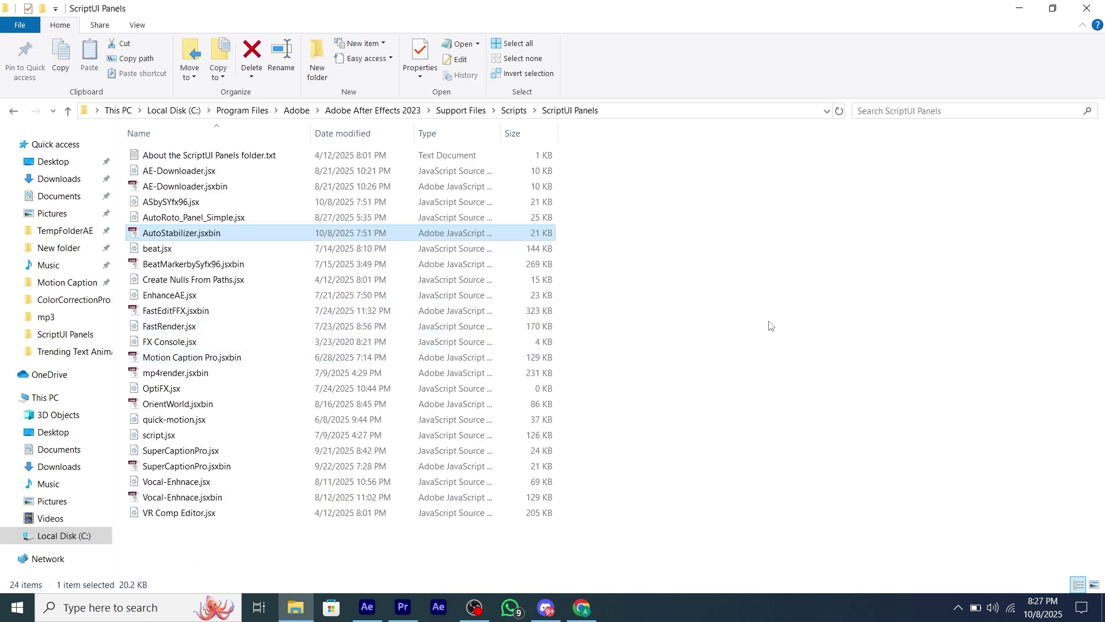
{"action": "key", "text": "alt+Tab"}
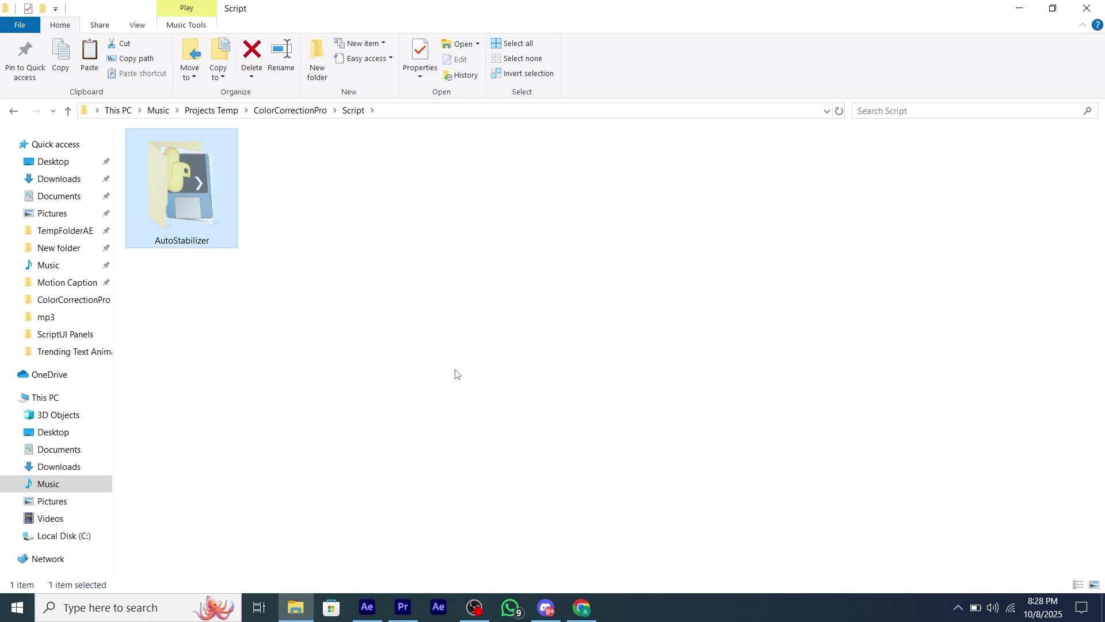
- Minimize File Explorer and bring up After Effects with tesy.aep's ironman composition
{"action": "key", "text": "super+d"}
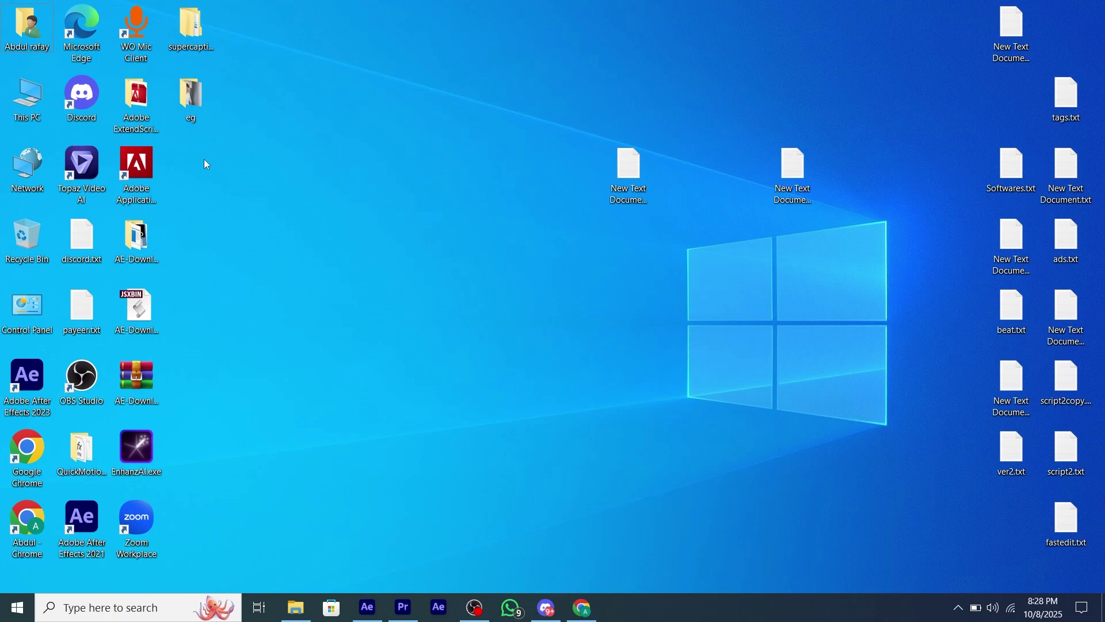
{"action": "key", "text": "ctrl+v"}
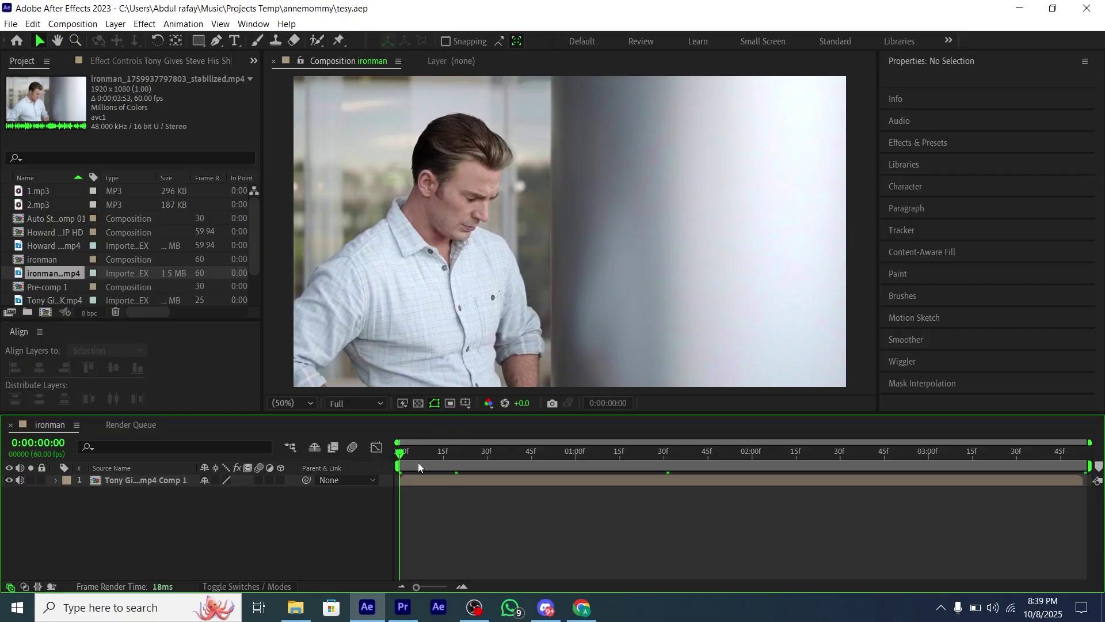
- Preview the ironman composition, rewind to the start, and open the AutoStabilizer.jsxbin panel
{"action": "key", "text": "space"}
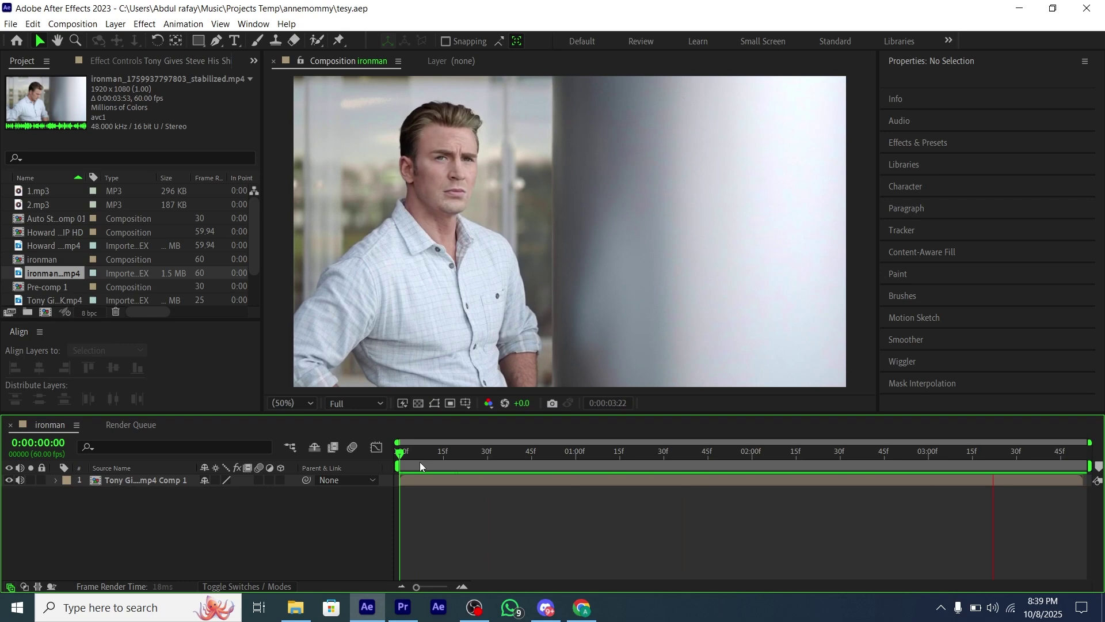
{"action": "left_click", "coordinate": [453, 460]}
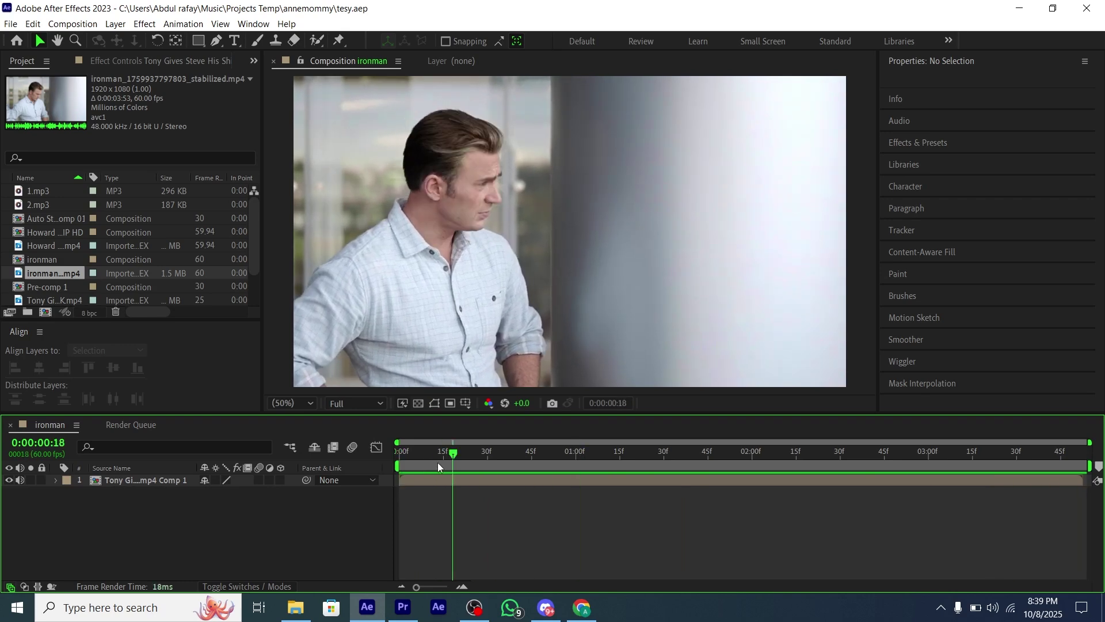
{"action": "left_click_drag", "start_coordinate": [438, 462], "coordinate": [319, 479]}
{"action": "left_click", "coordinate": [254, 24]}
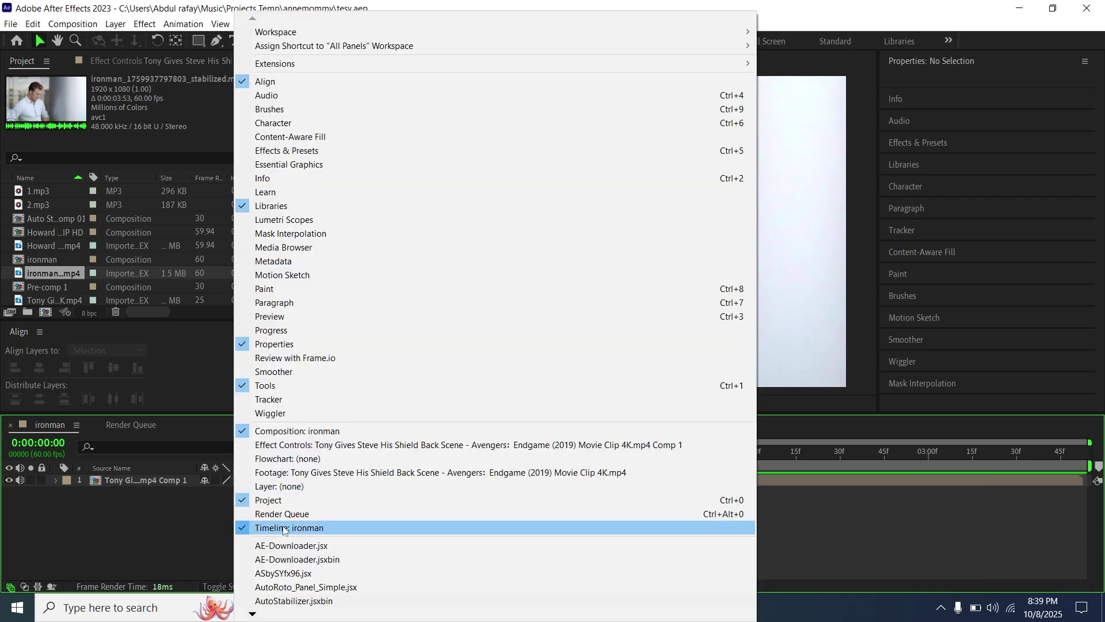
{"action": "left_click", "coordinate": [292, 601]}
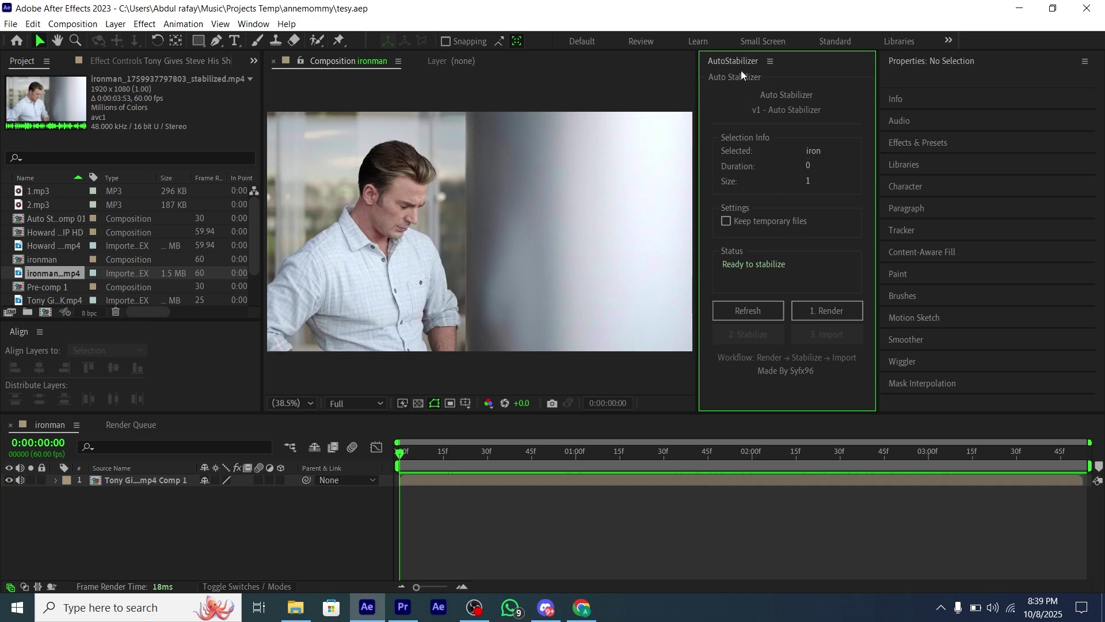
- Select the clip layer and run AutoStabilizer's 1. Render on it
{"action": "left_click_drag", "start_coordinate": [742, 74], "coordinate": [791, 67]}
{"action": "left_click_drag", "start_coordinate": [820, 184], "coordinate": [806, 202]}
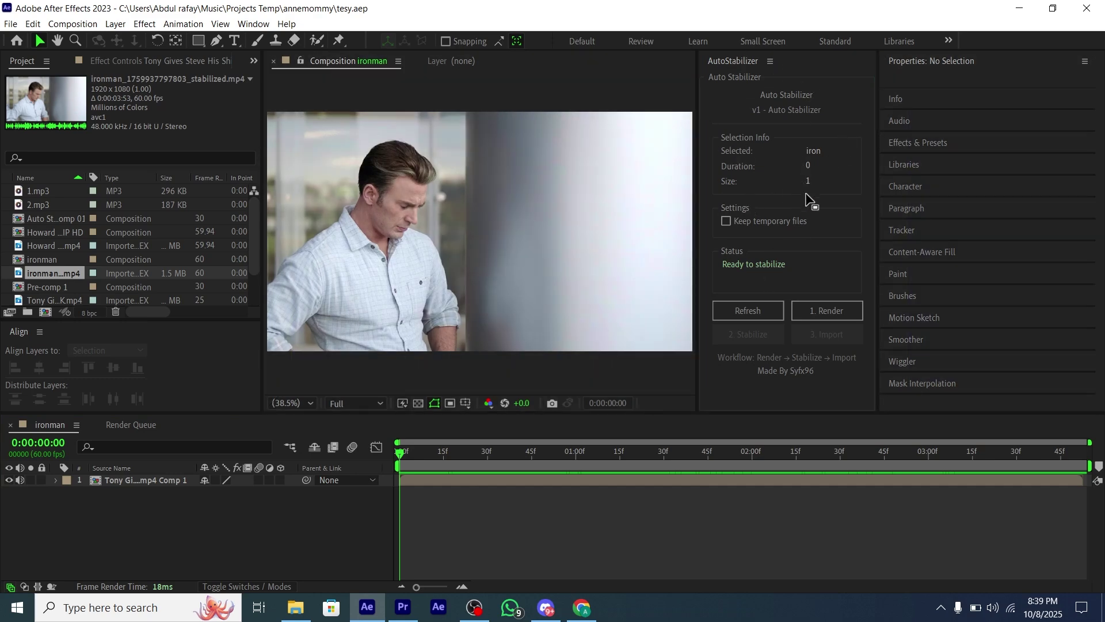
{"action": "left_click", "coordinate": [450, 480]}
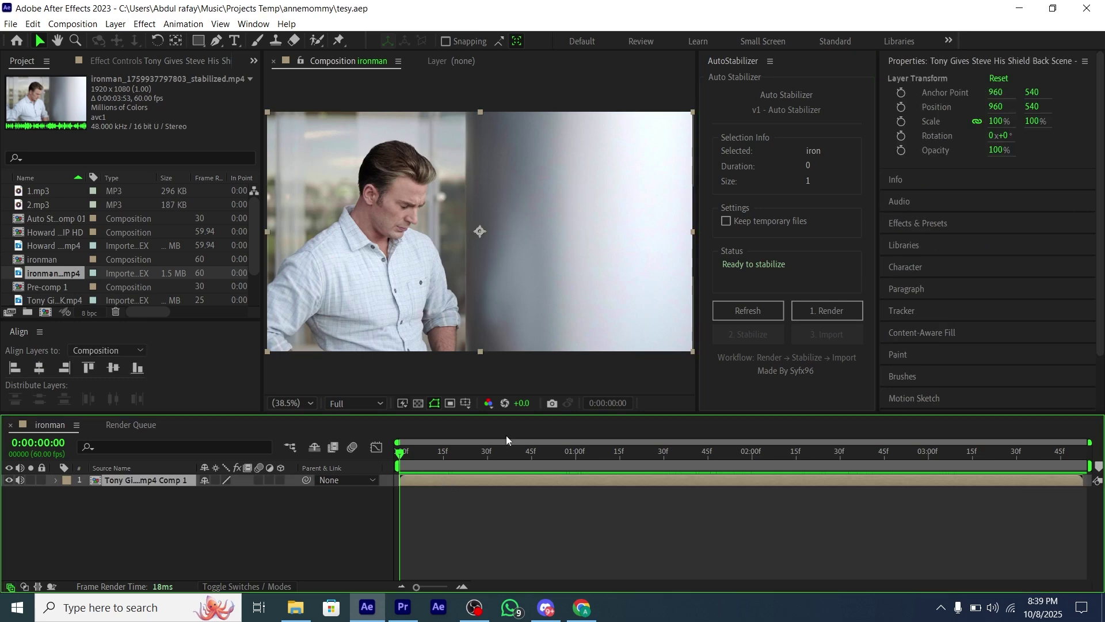
{"action": "left_click", "coordinate": [828, 311]}
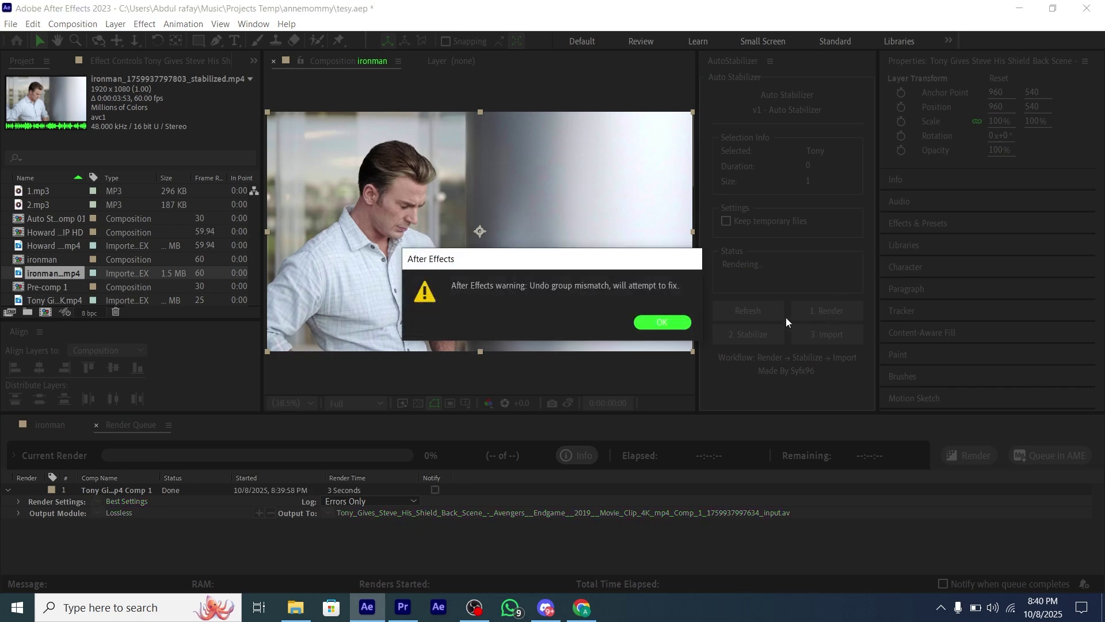
- Dismiss the undo-mismatch warning and run 2. Stabilize on the rendered clip
{"action": "left_click", "coordinate": [663, 320]}
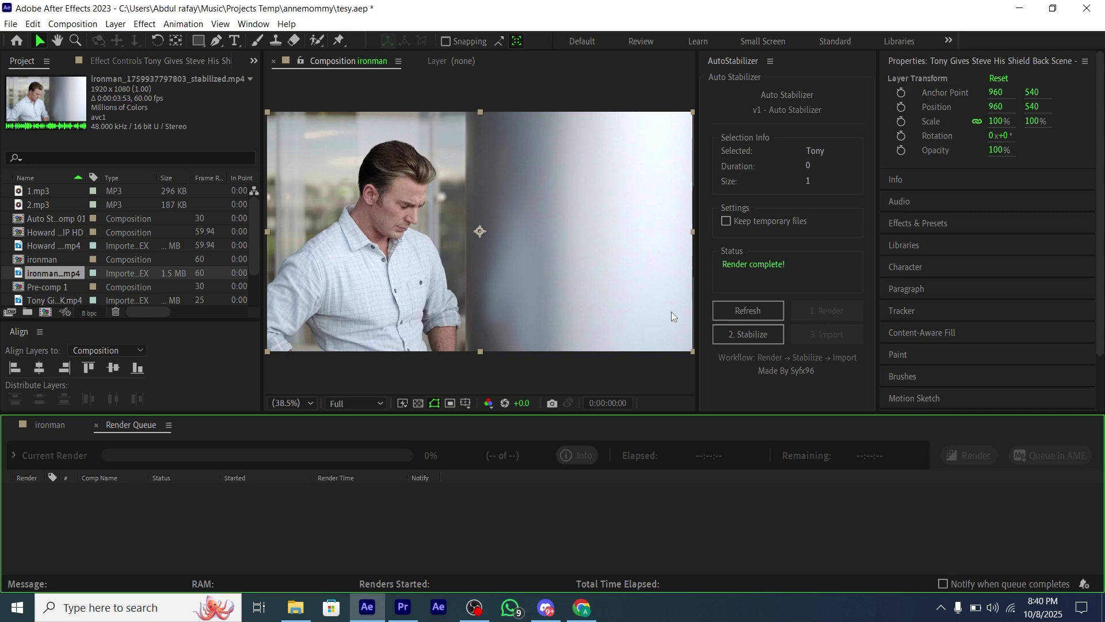
{"action": "left_click", "coordinate": [756, 333]}
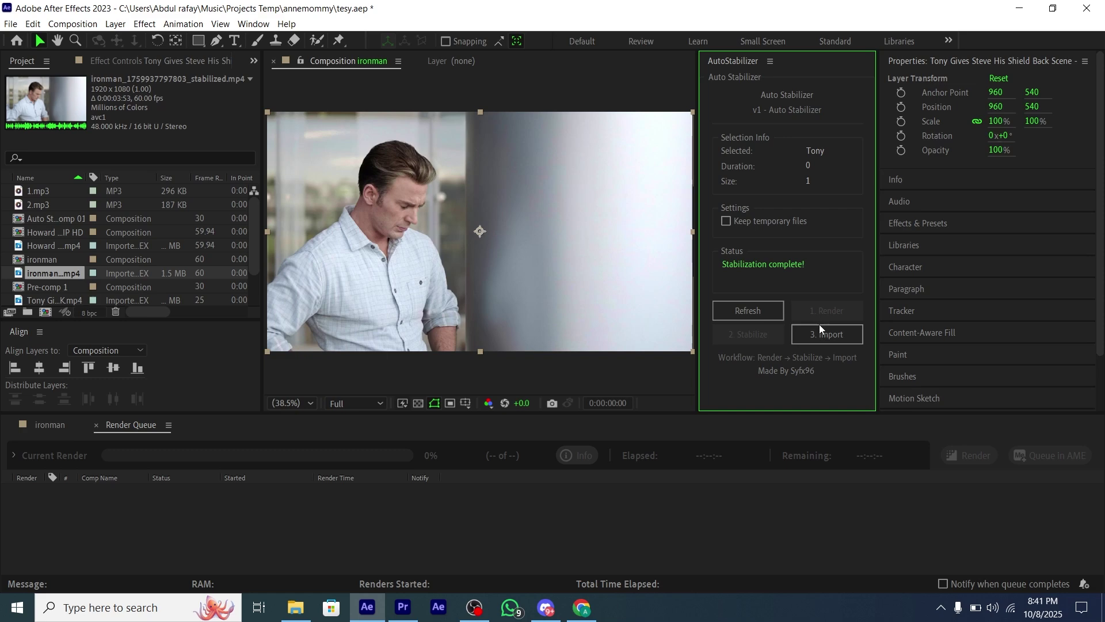
- Import the stabilized clip into the ironman timeline with 3. Import, then preview it
{"action": "left_click", "coordinate": [50, 425]}
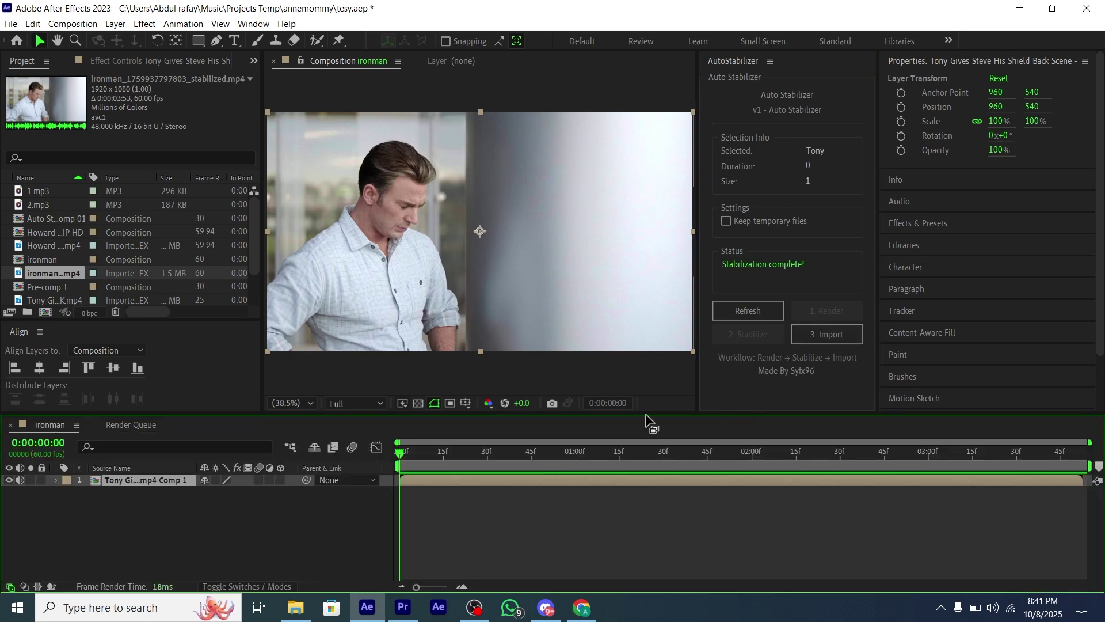
{"action": "left_click", "coordinate": [809, 336]}
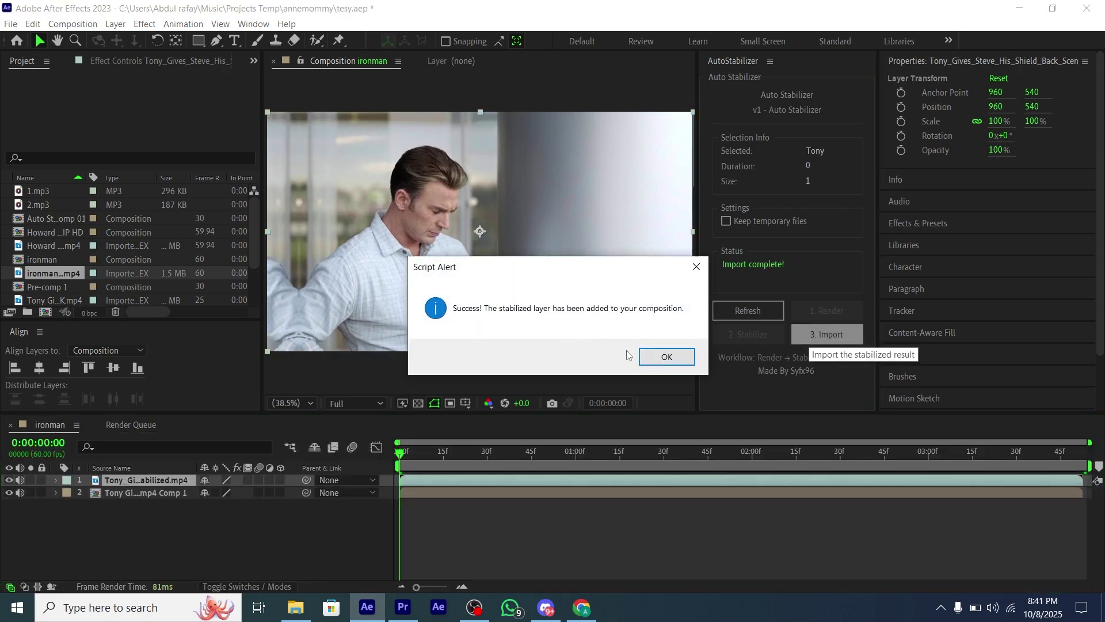
{"action": "left_click", "coordinate": [651, 355]}
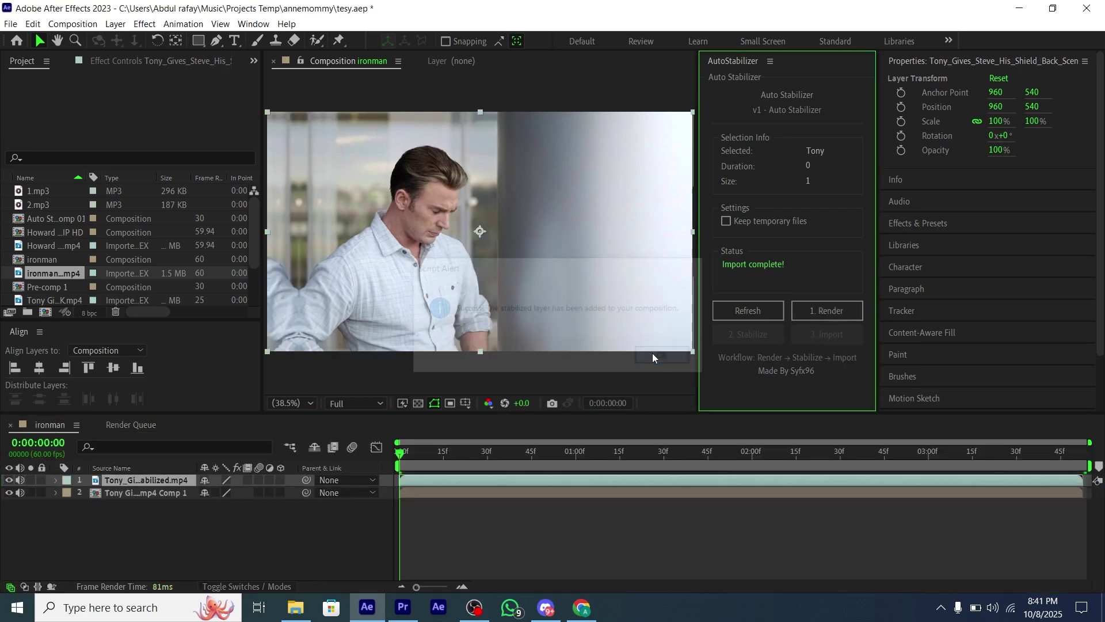
{"action": "left_click", "coordinate": [541, 557]}
{"action": "key", "text": "space"}
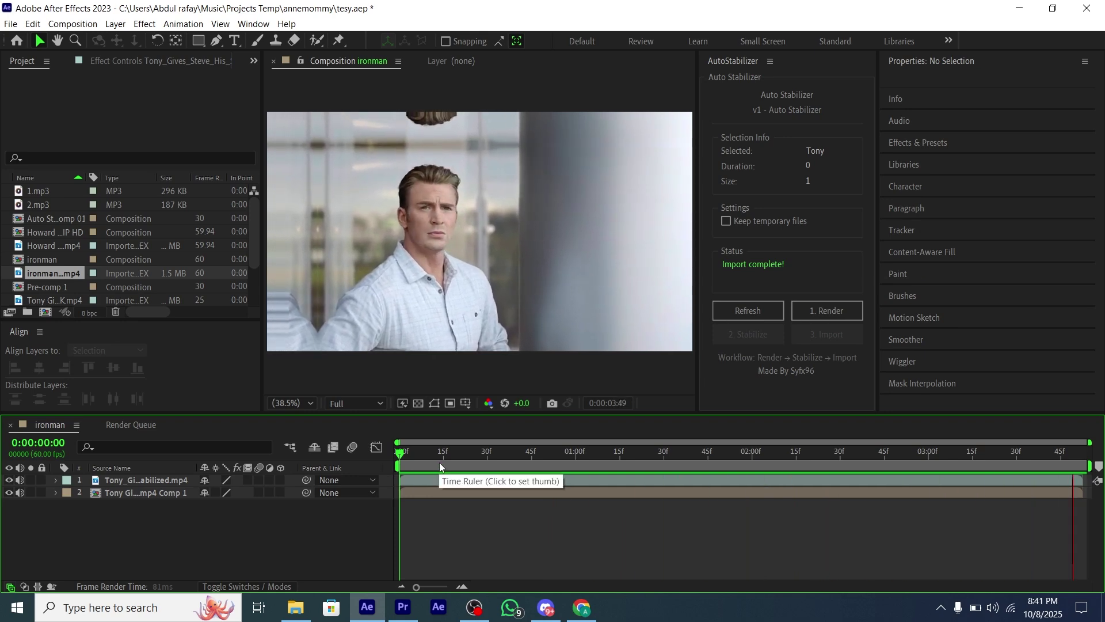
- Compare the layers, then hide the original layer 2 and preview stabilized layer 1 alone
{"action": "key", "text": "space"}
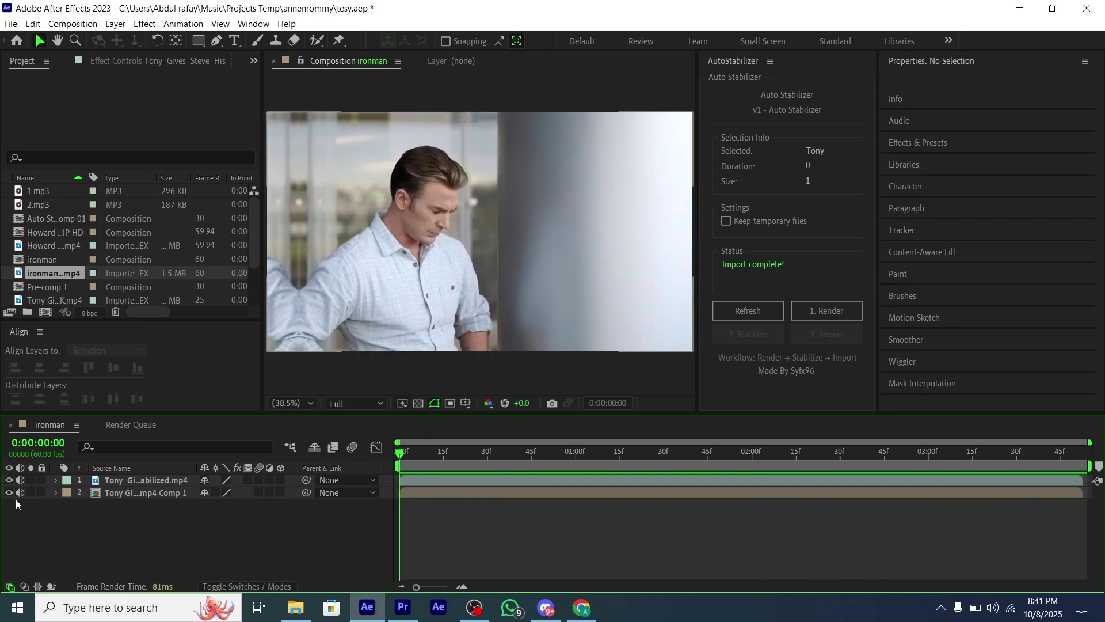
{"action": "left_click", "coordinate": [9, 480]}
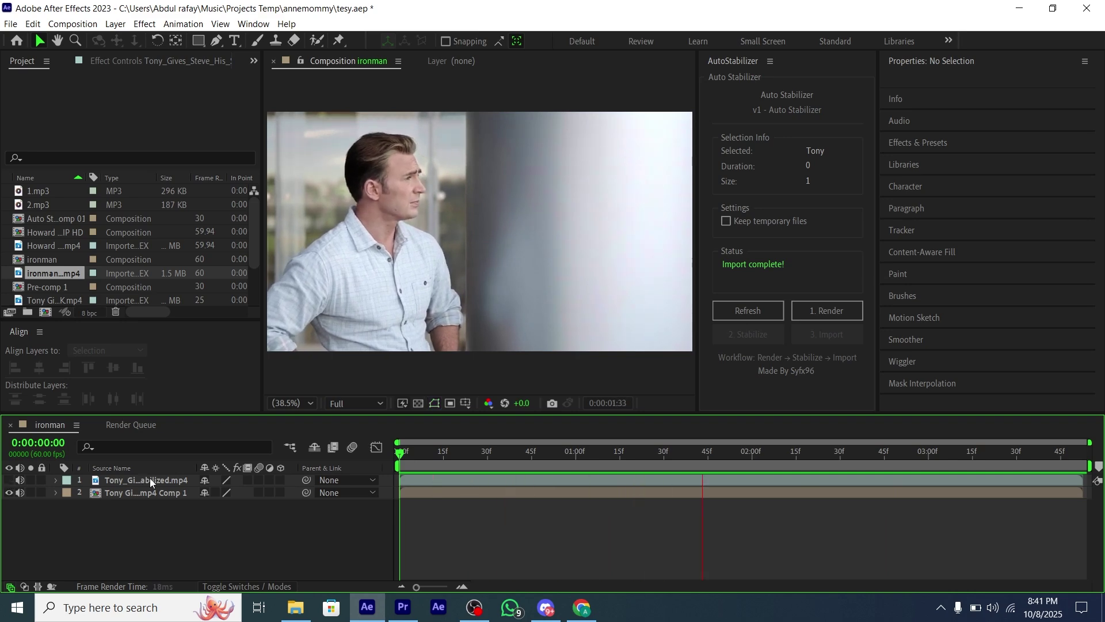
{"action": "left_click", "coordinate": [9, 493]}
{"action": "left_click", "coordinate": [8, 480]}
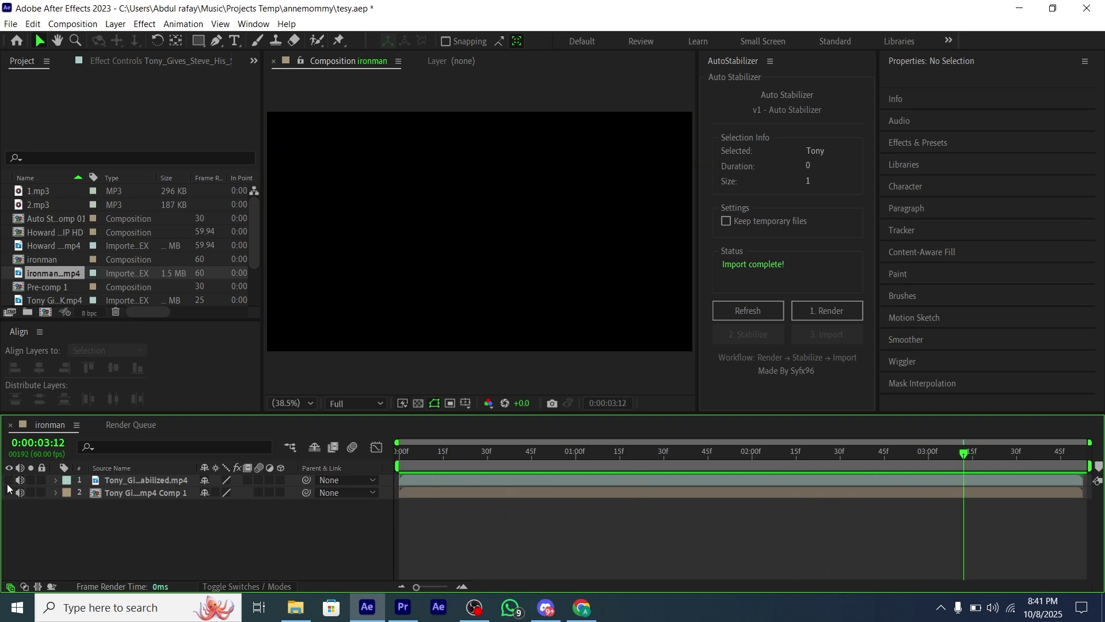
{"action": "key", "text": "space"}
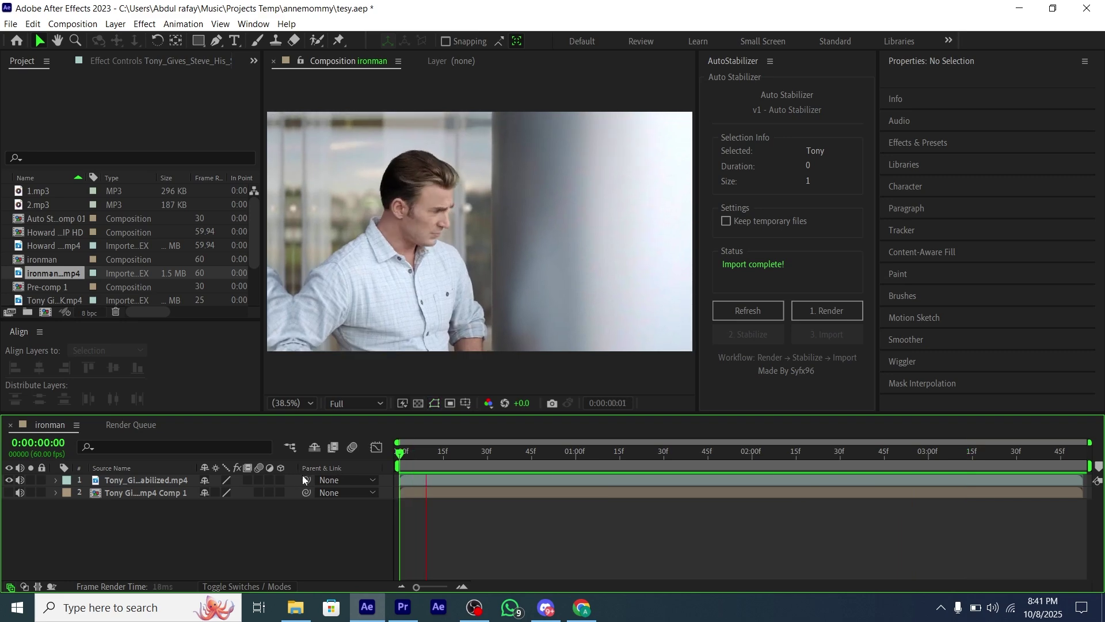